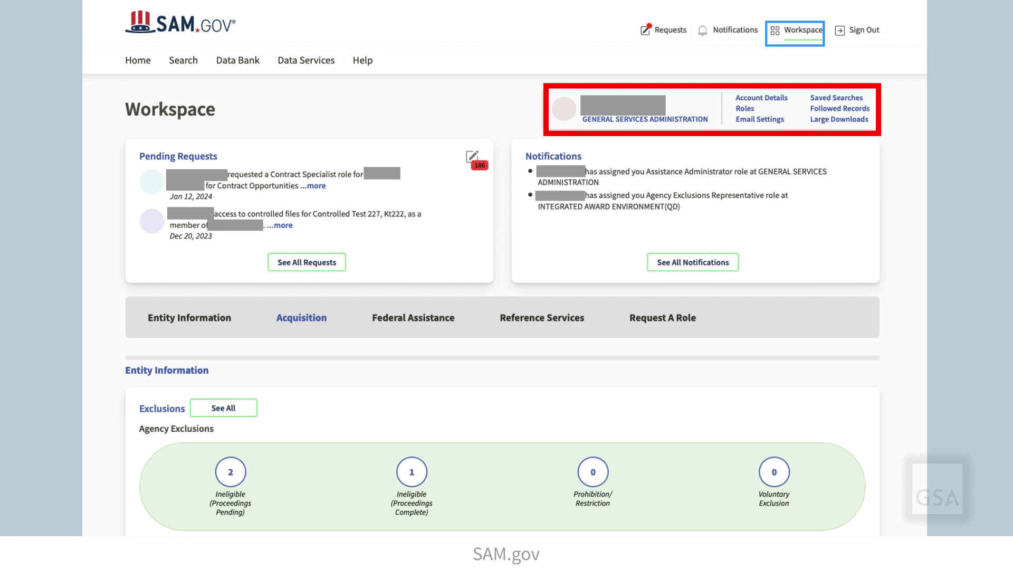
# Scroll to Federal Assistance and open the full Assistance Listings list with See All.
pyautogui.scroll(-5, 501, 316)
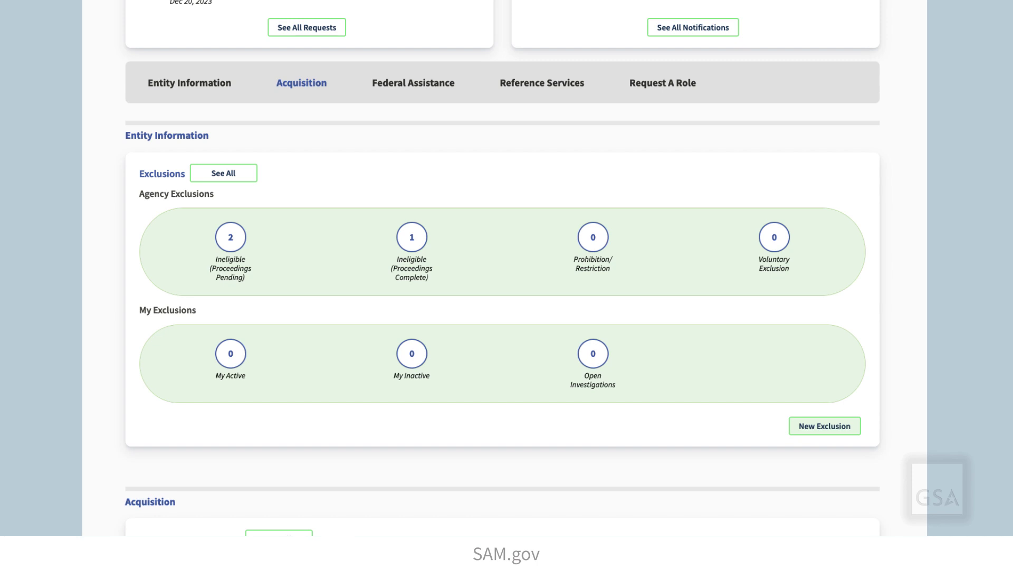
pyautogui.scroll(-6, 501, 268)
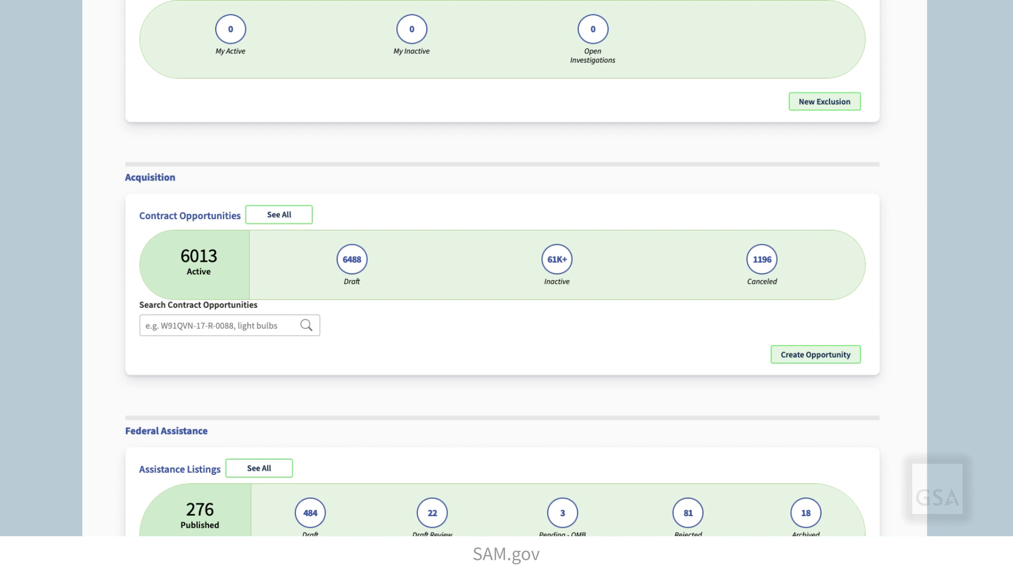
pyautogui.scroll(-4, 501, 268)
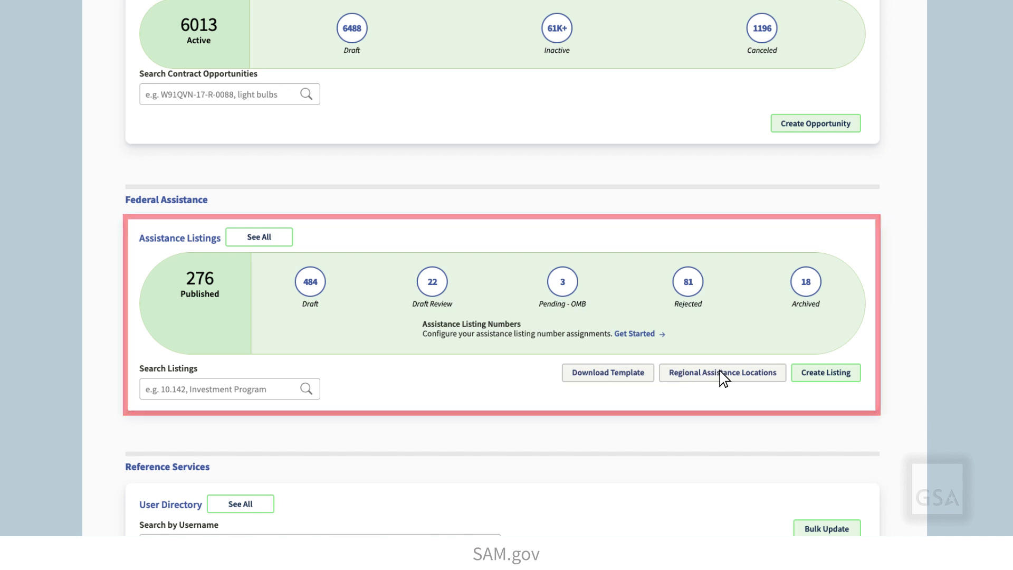
pyautogui.click(177, 243)
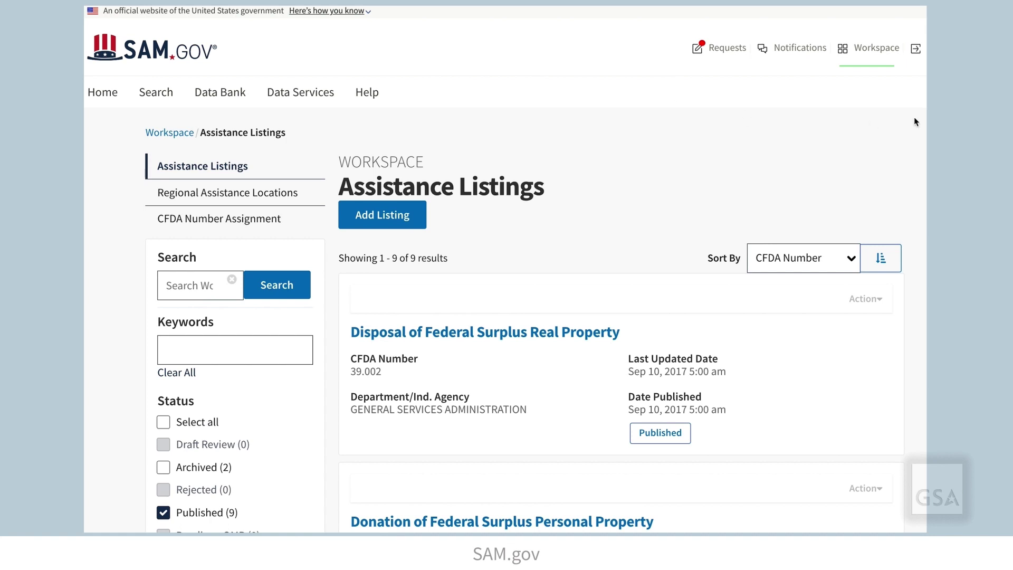
pyautogui.scroll(-3, 507, 269)
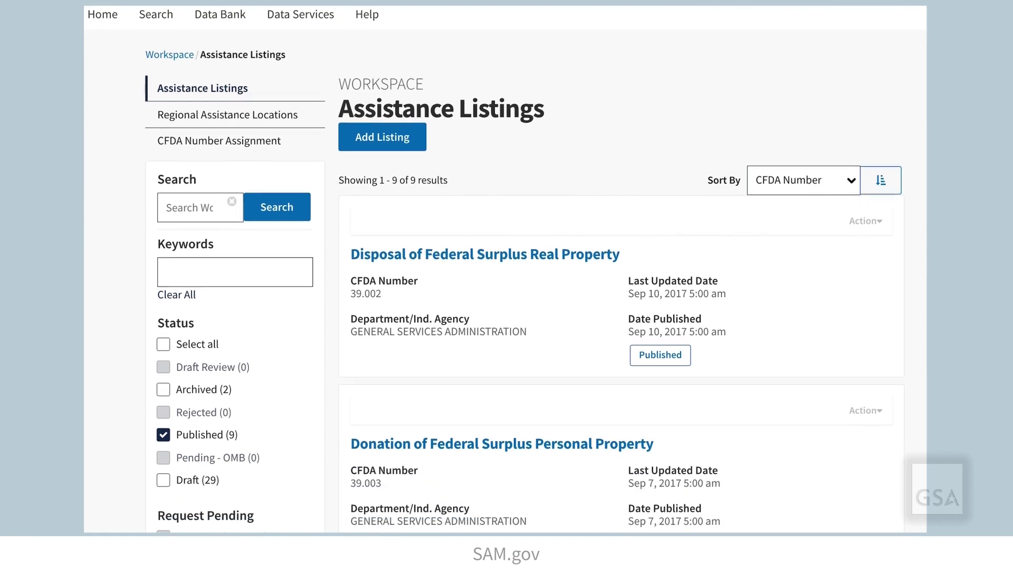
pyautogui.scroll(-1, 507, 269)
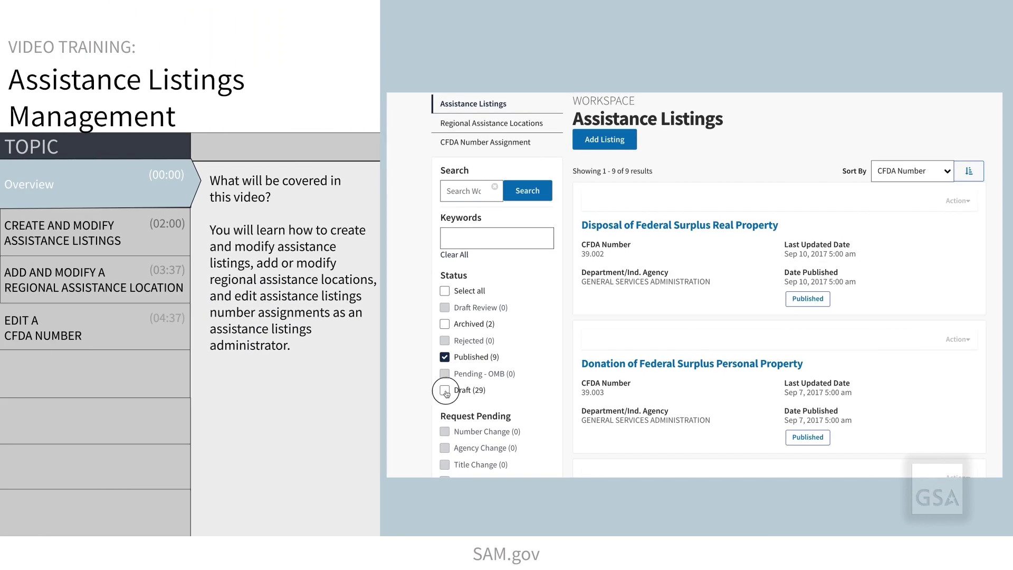
# Include Draft listings, then start a Title Change for TestAssistanceListing-June11 (CFDA 39.014).
pyautogui.click(445, 391)
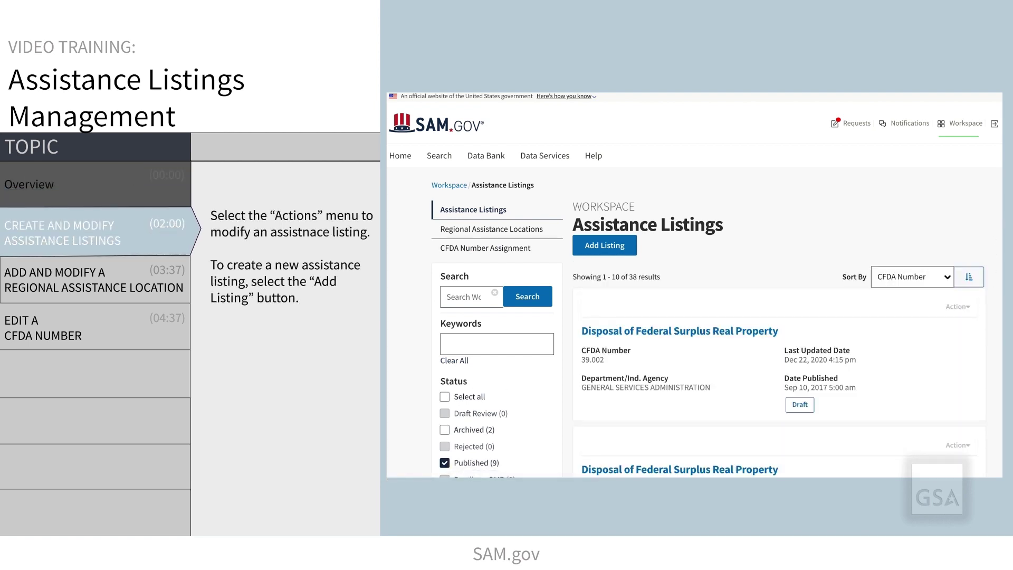
pyautogui.scroll(-3, 693, 285)
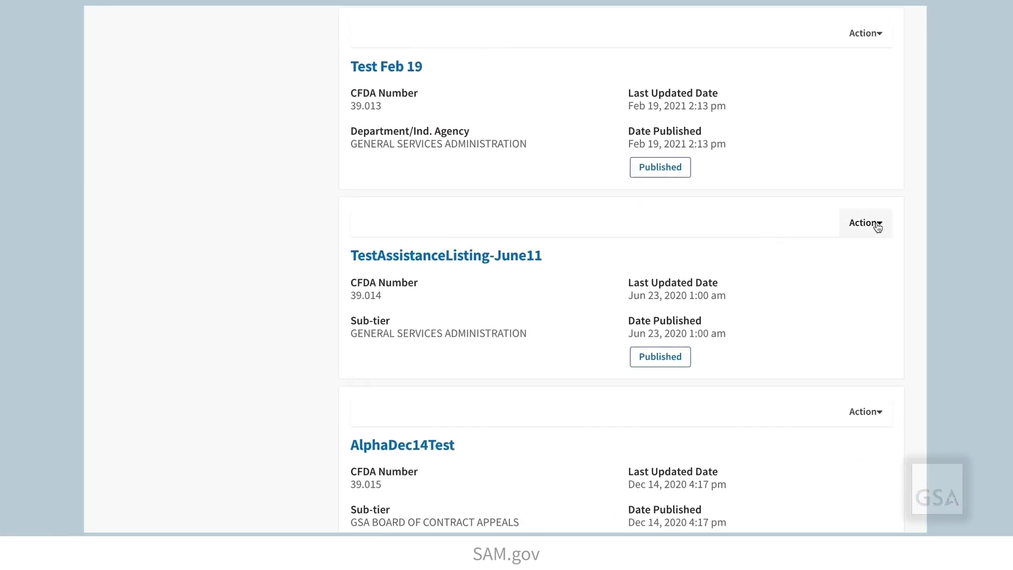
pyautogui.click(876, 224)
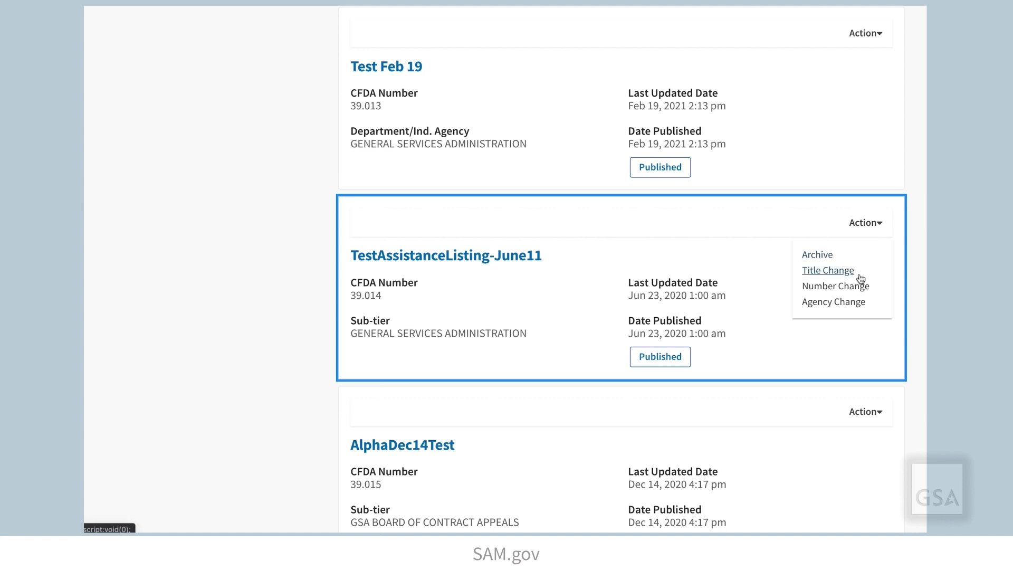
pyautogui.click(883, 304)
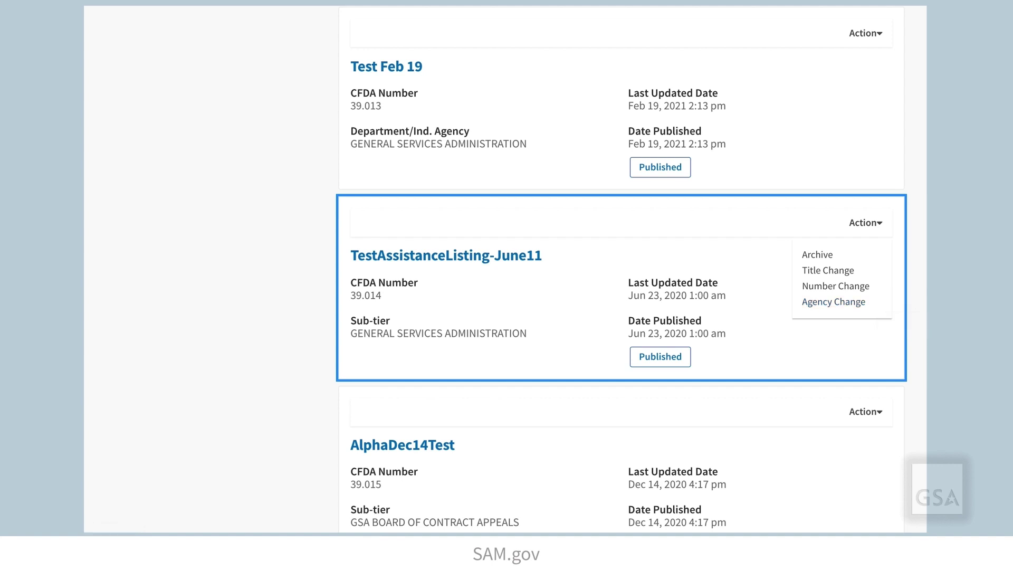
pyautogui.click(836, 271)
# Submit the new title 'Test Assistance Listing August 2021' with reason 'New Title Test'.
pyautogui.scroll(-3, 841, 276)
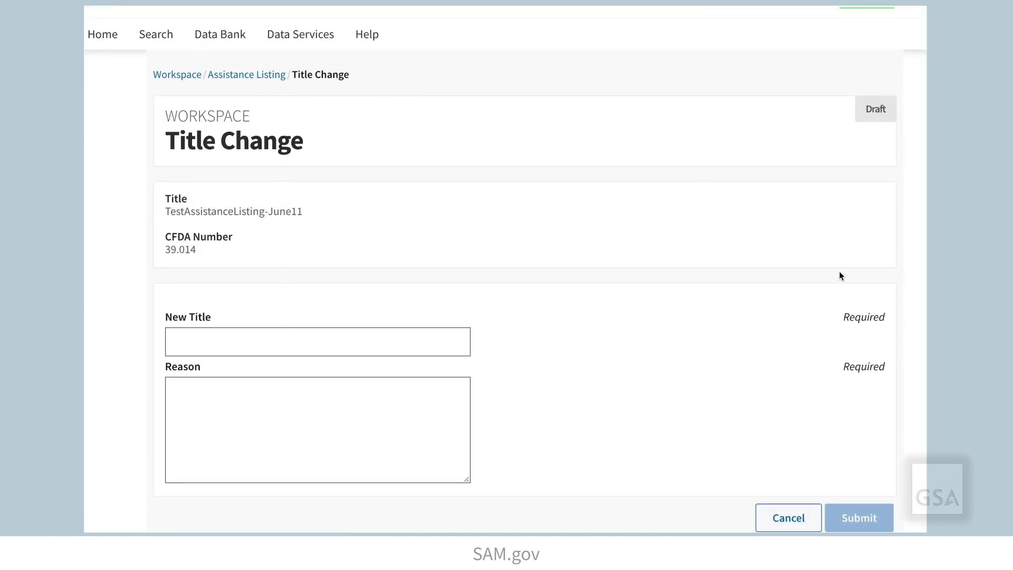
pyautogui.click(432, 243)
pyautogui.write('Test Assistance Listing August 2021')
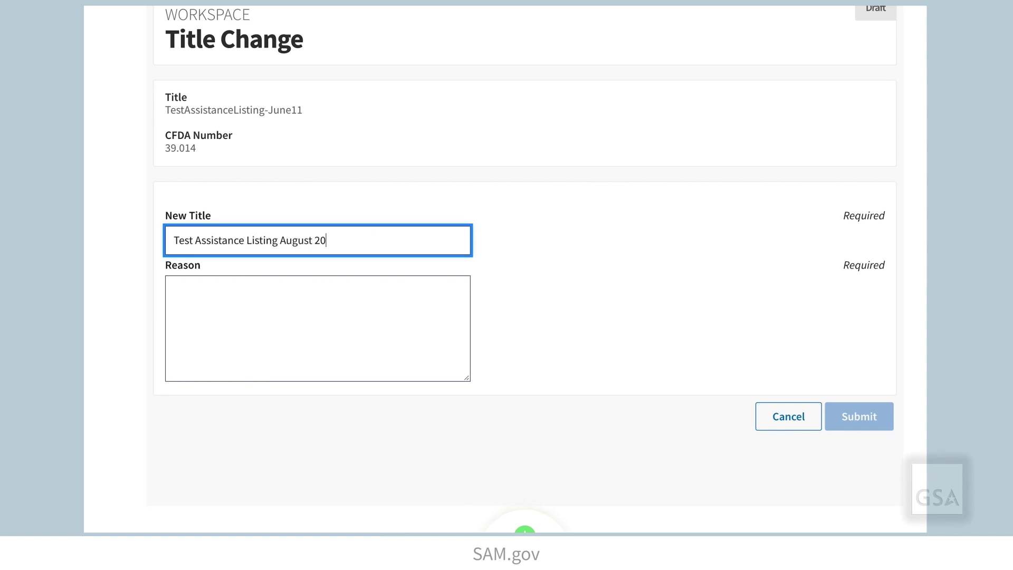
pyautogui.click(397, 279)
pyautogui.write('New Title Test')
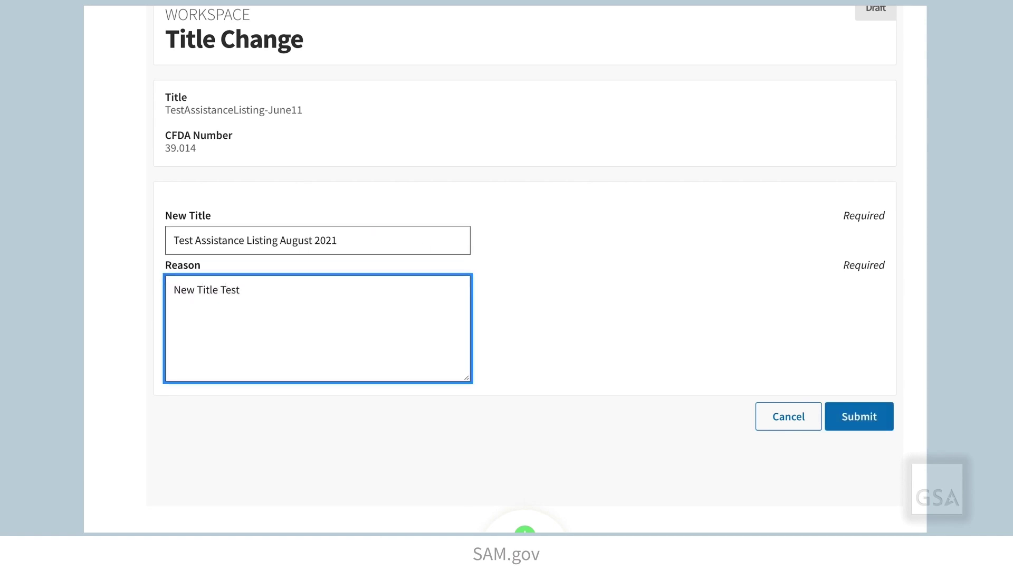
pyautogui.click(848, 417)
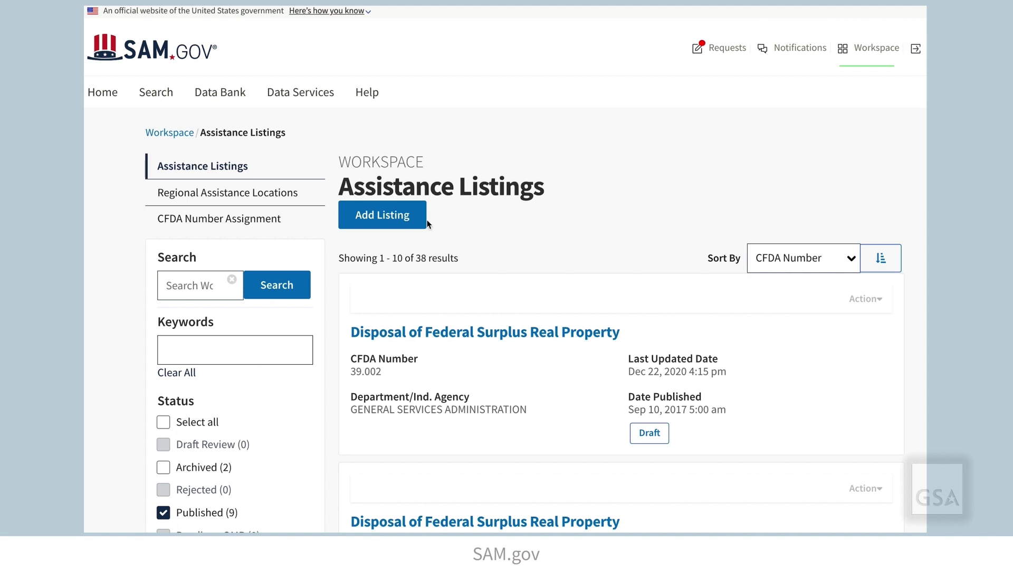
# Start a new listing titled 'My New Assistance Listing', popular name 'New Assistance For Federal Funding'.
pyautogui.click(408, 220)
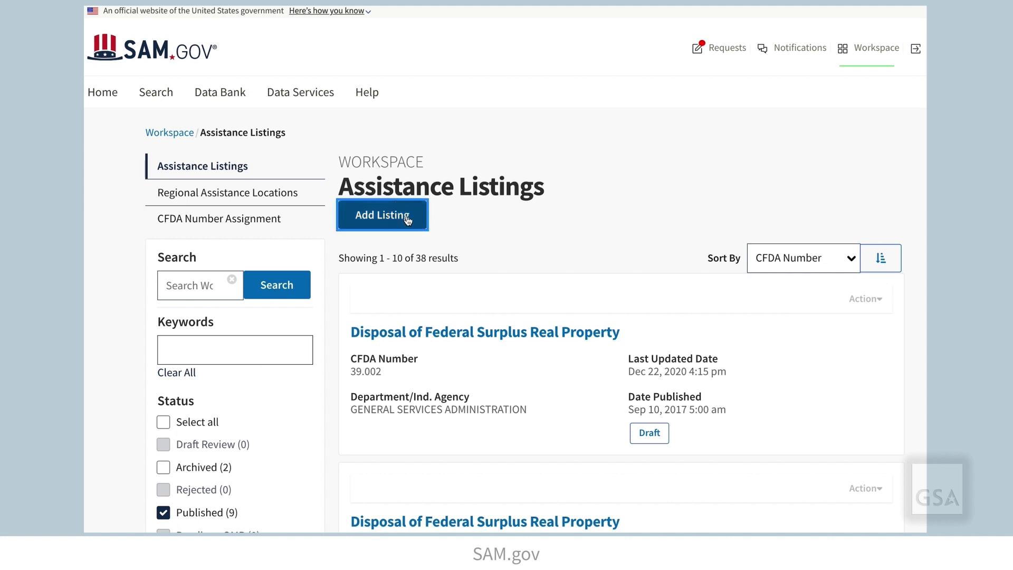
pyautogui.scroll(-3, 769, 260)
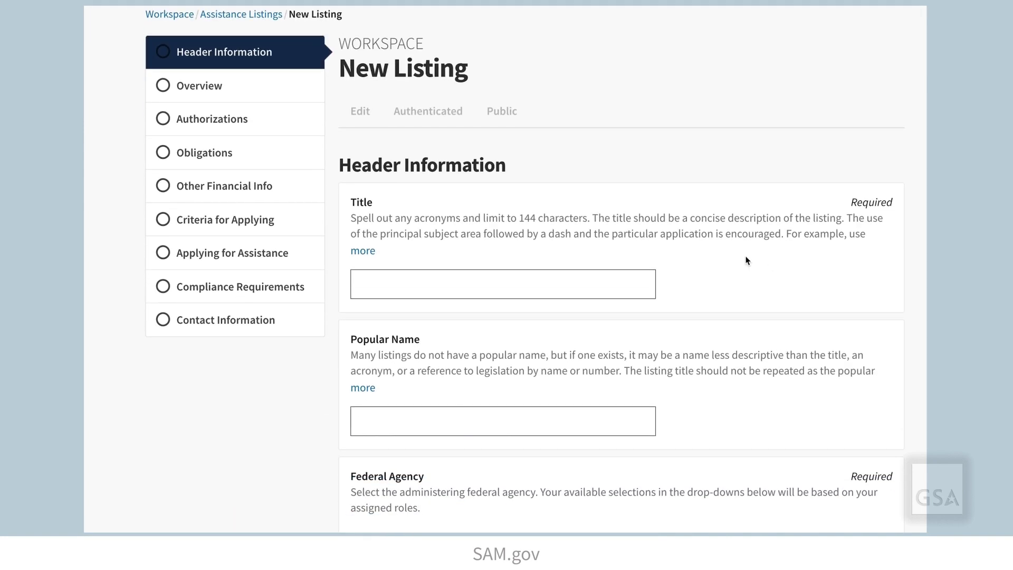
pyautogui.press('Tab')
pyautogui.write('My New Assistance Listing')
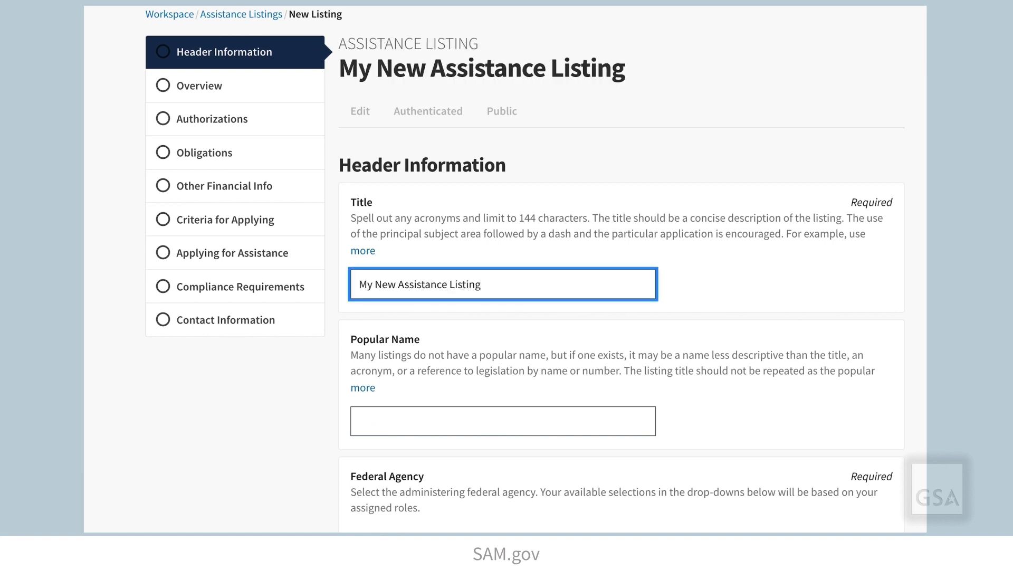
pyautogui.scroll(-3, 699, 275)
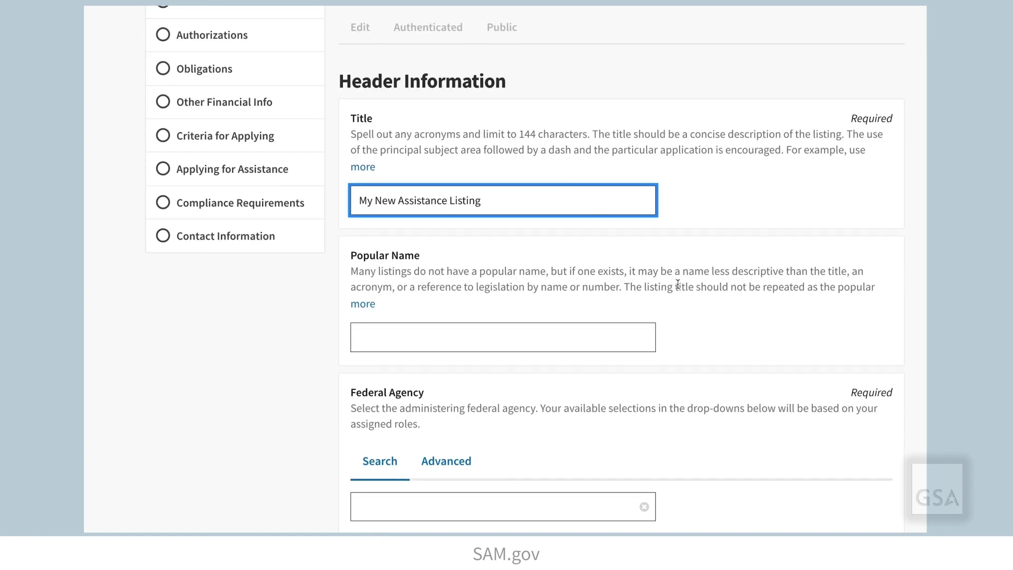
pyautogui.press('Tab')
pyautogui.write('New Assistance')
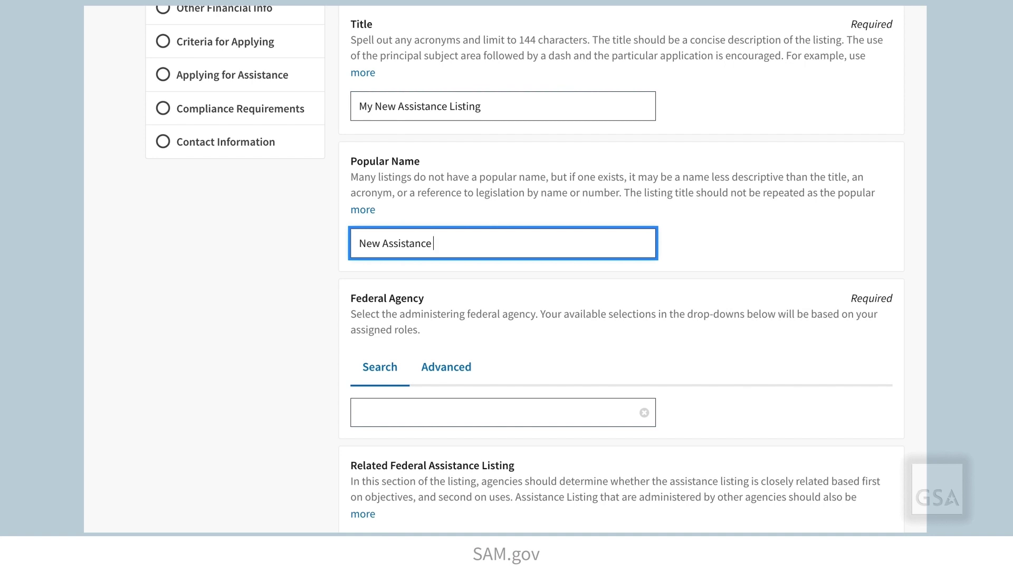
pyautogui.write(' For Federal Funding')
# Set the federal agency to GENERAL SERVICES ADMINISTRATION and save the header information.
pyautogui.scroll(-2, 682, 278)
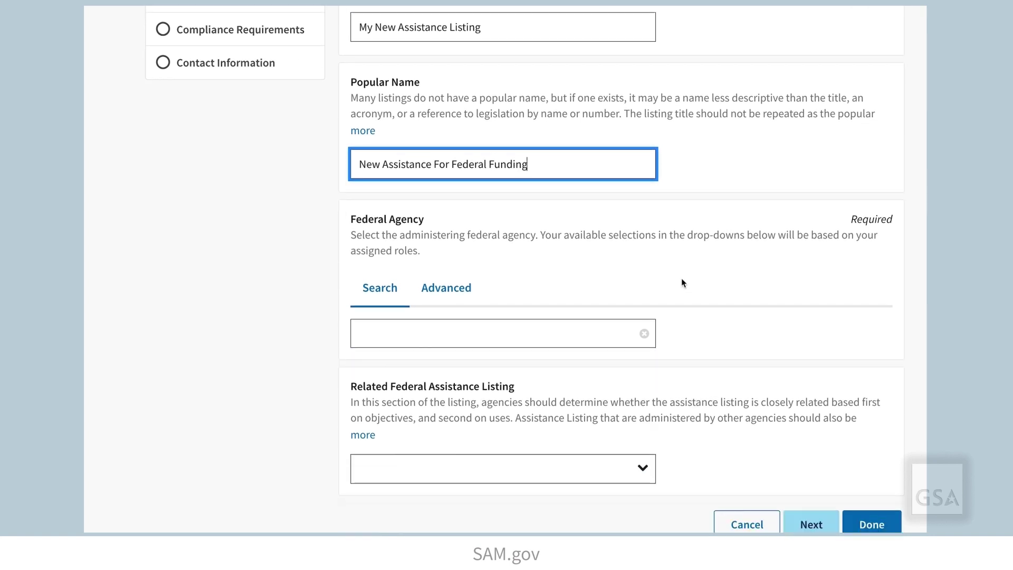
pyautogui.press('Tab')
pyautogui.write('General Ser')
pyautogui.click(588, 333)
pyautogui.scroll(-2, 712, 306)
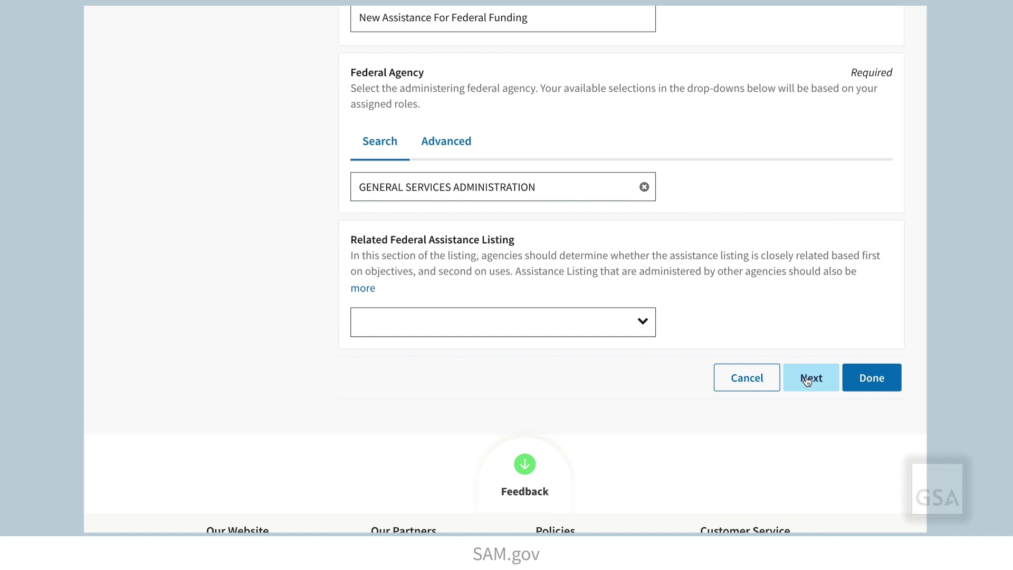
pyautogui.click(807, 381)
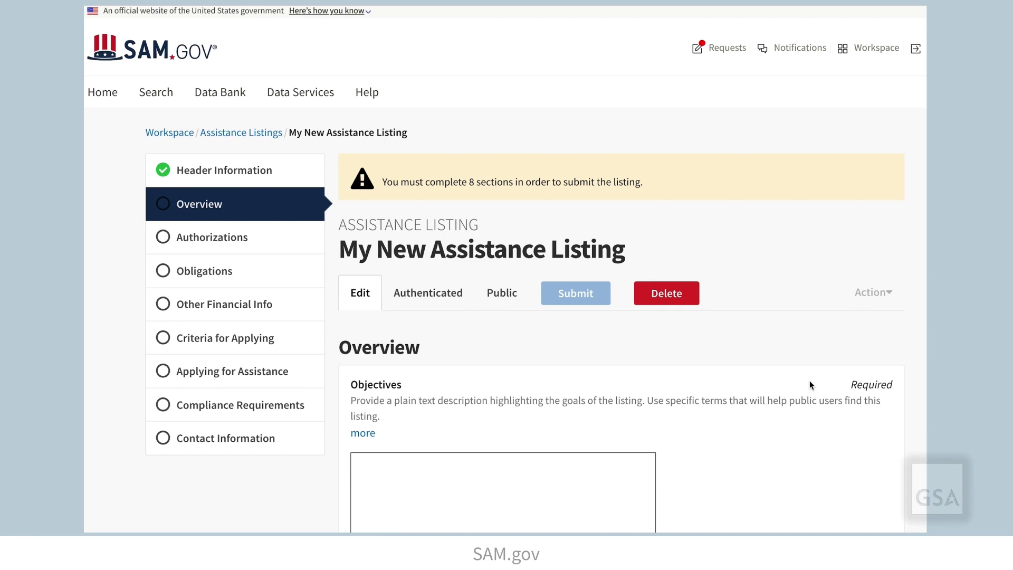
# Enter 'Goals and objectives...' as the Objectives and save the Overview section.
pyautogui.scroll(-5, 810, 381)
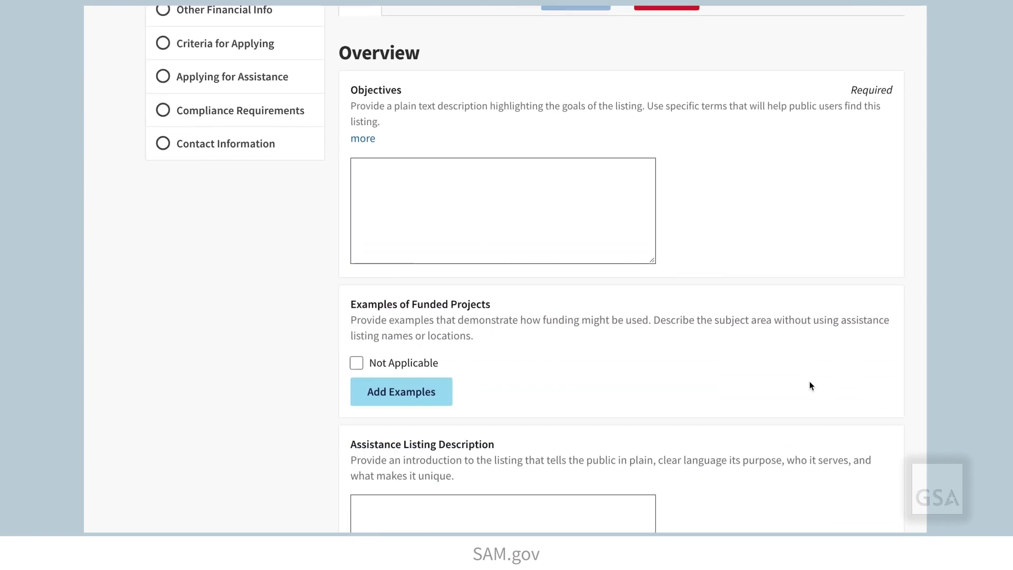
pyautogui.scroll(-1, 833, 263)
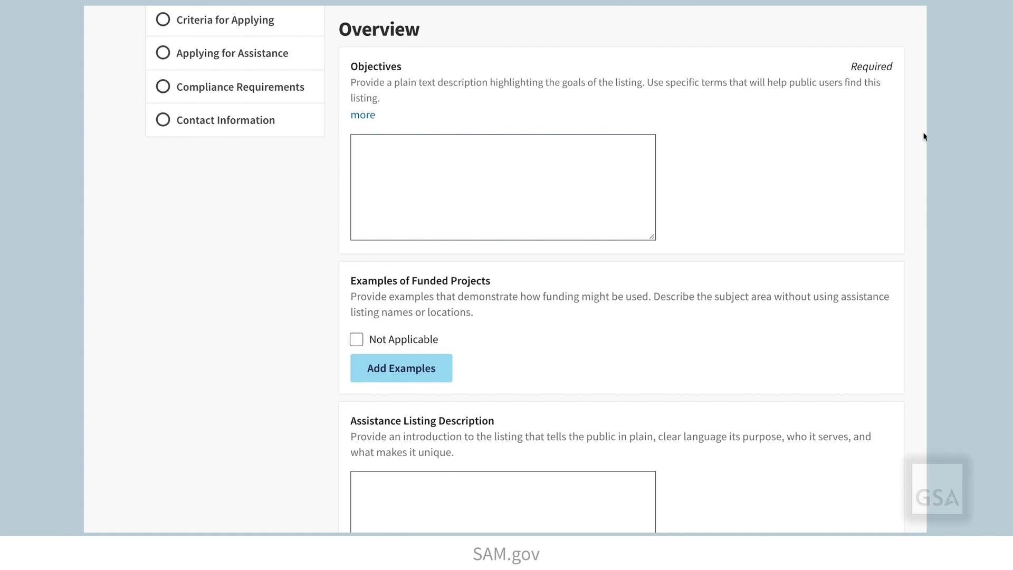
pyautogui.click(590, 163)
pyautogui.write('Goals and')
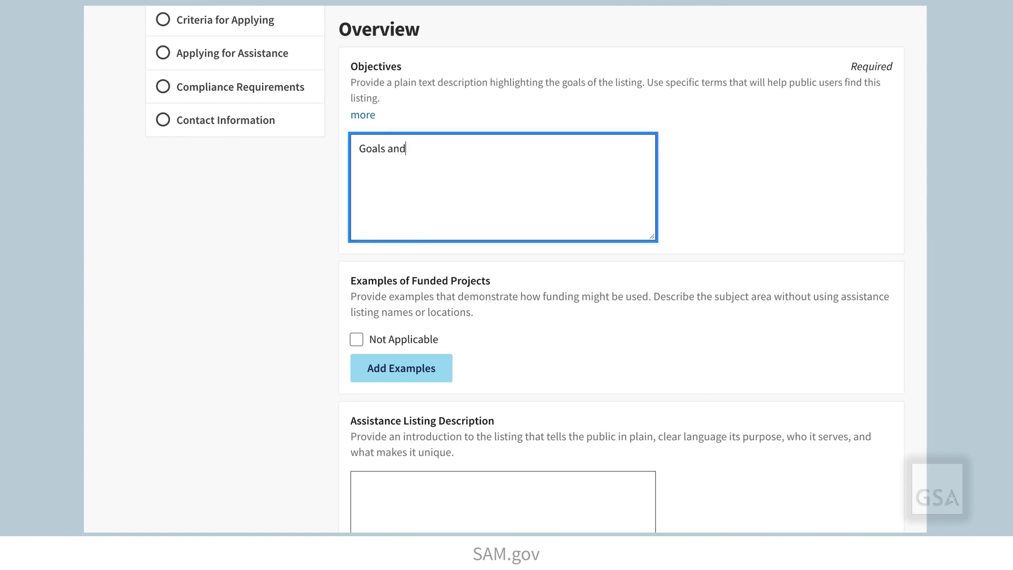
pyautogui.write(' objectives...')
pyautogui.scroll(-8, 924, 268)
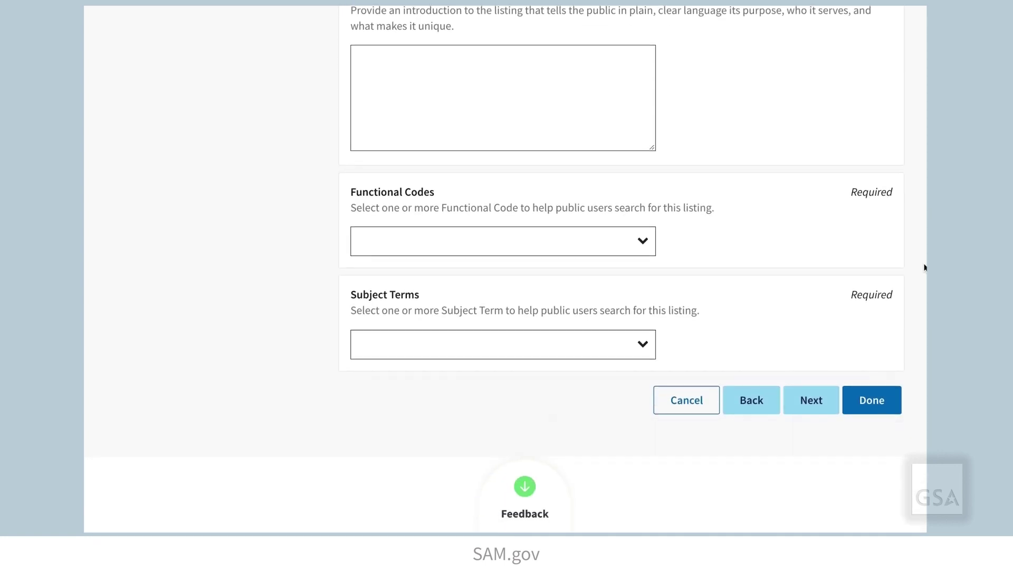
pyautogui.click(884, 404)
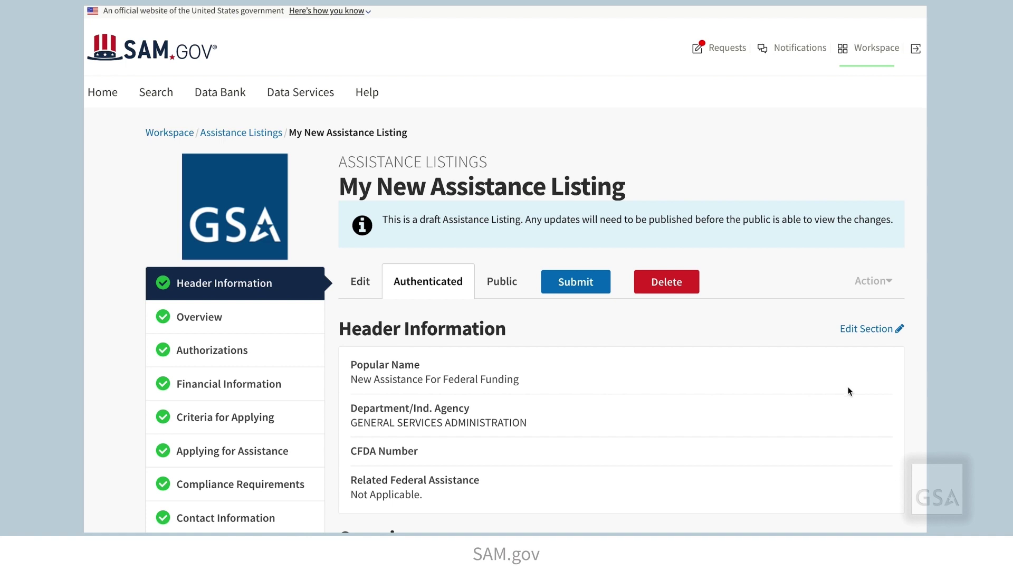
pyautogui.scroll(-2, 841, 387)
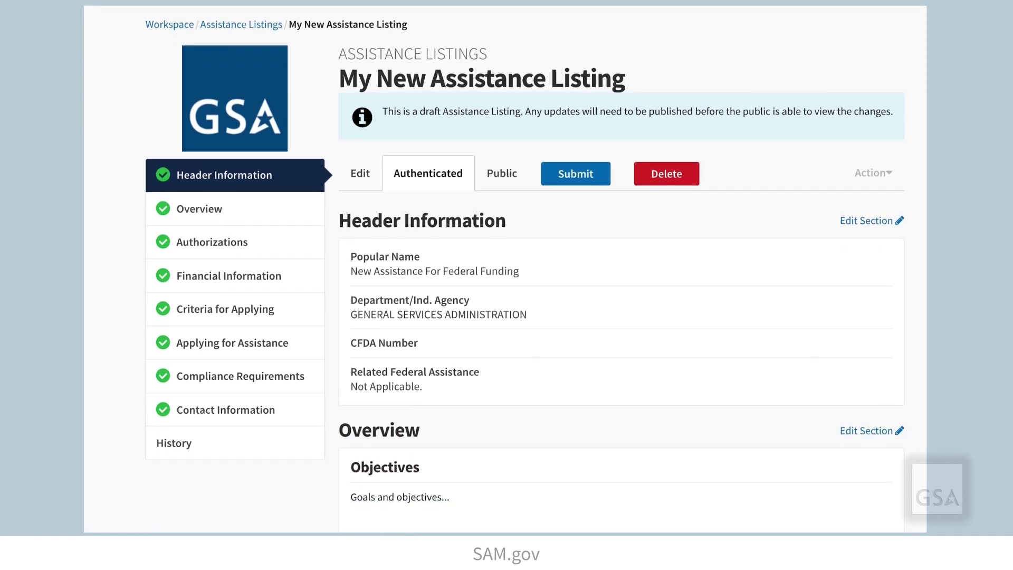
# Submit the My New Assistance Listing draft to OMB with the comment 'New Submission'.
pyautogui.click(578, 180)
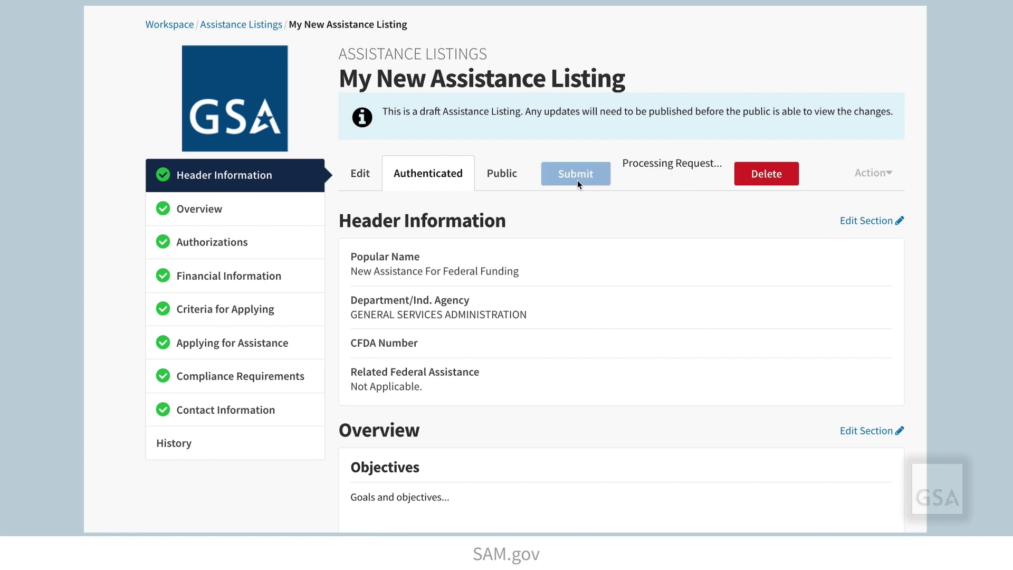
pyautogui.click(441, 355)
pyautogui.write('New Submission')
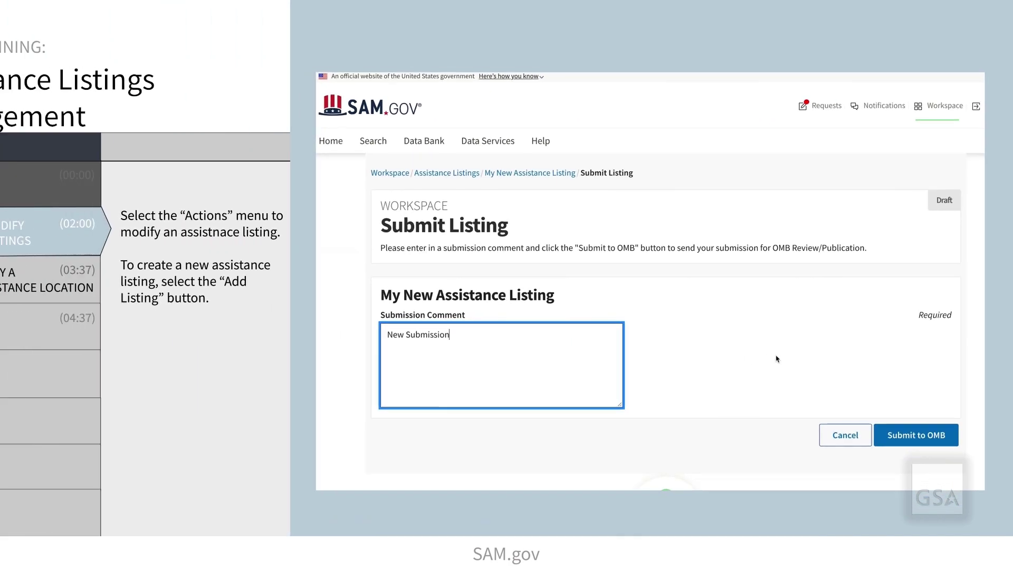
pyautogui.click(916, 435)
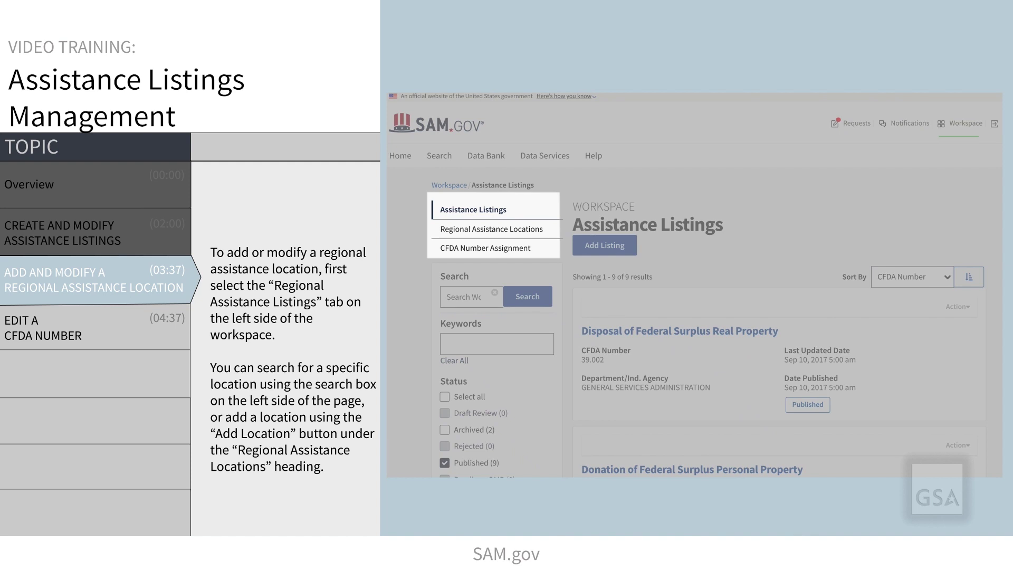
# Go via the CFDA Number Assignment tab to the Regional Assistance Locations list.
pyautogui.click(523, 232)
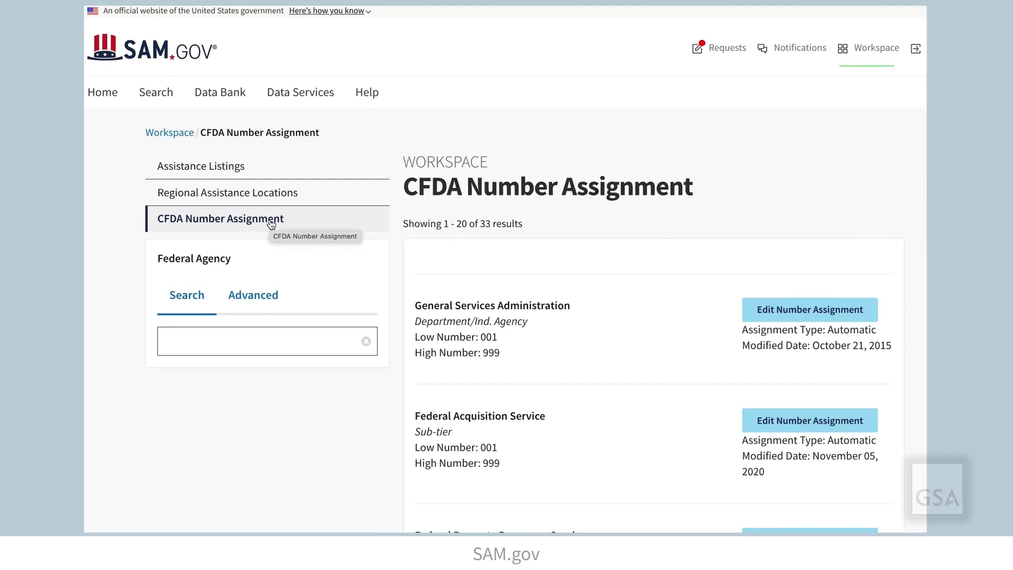
pyautogui.click(272, 200)
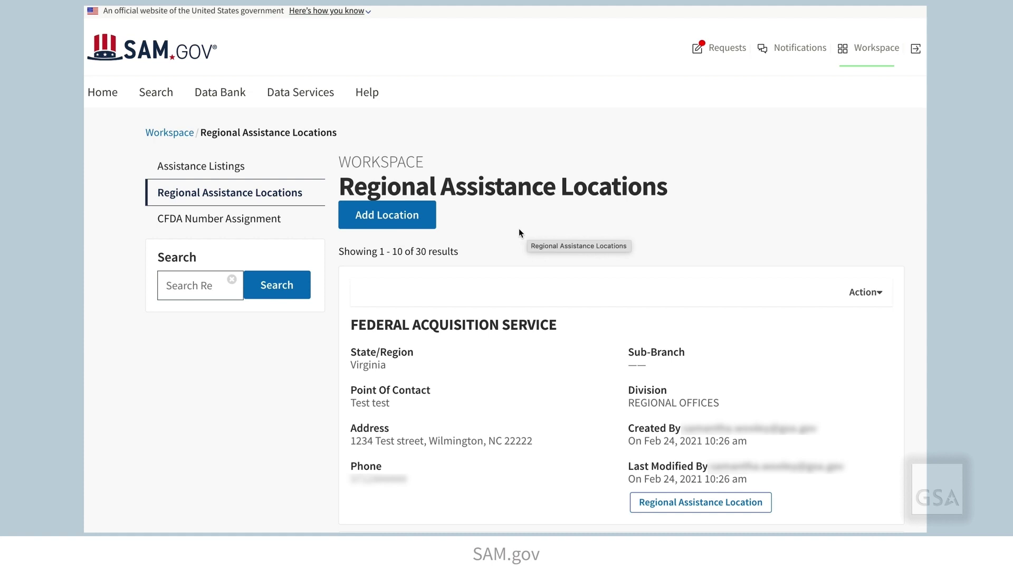
# Try the location search and Add Location, then open the Federal Acquisition Service card's Action menu.
pyautogui.scroll(-1, 518, 227)
pyautogui.click(211, 240)
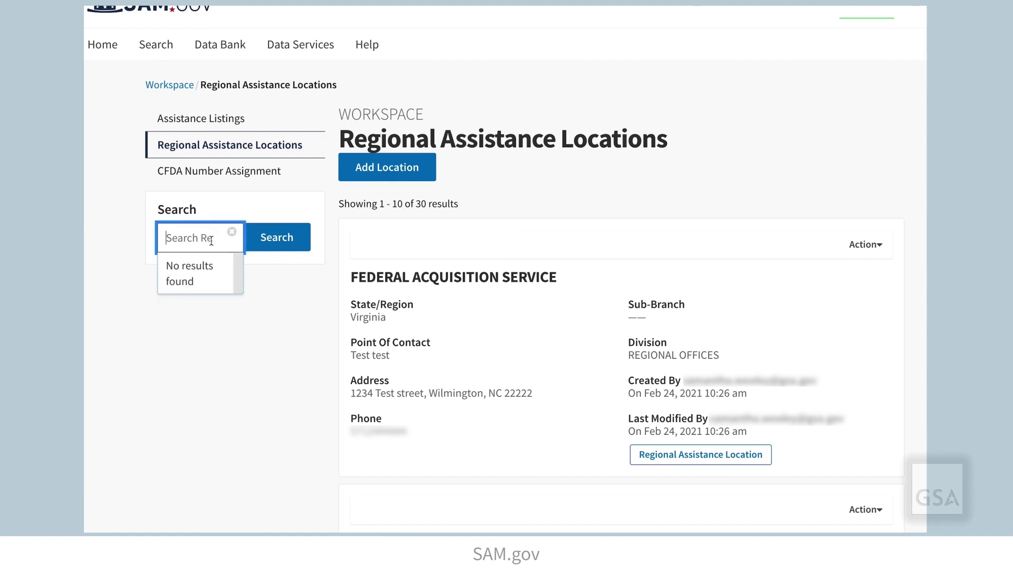
pyautogui.click(275, 279)
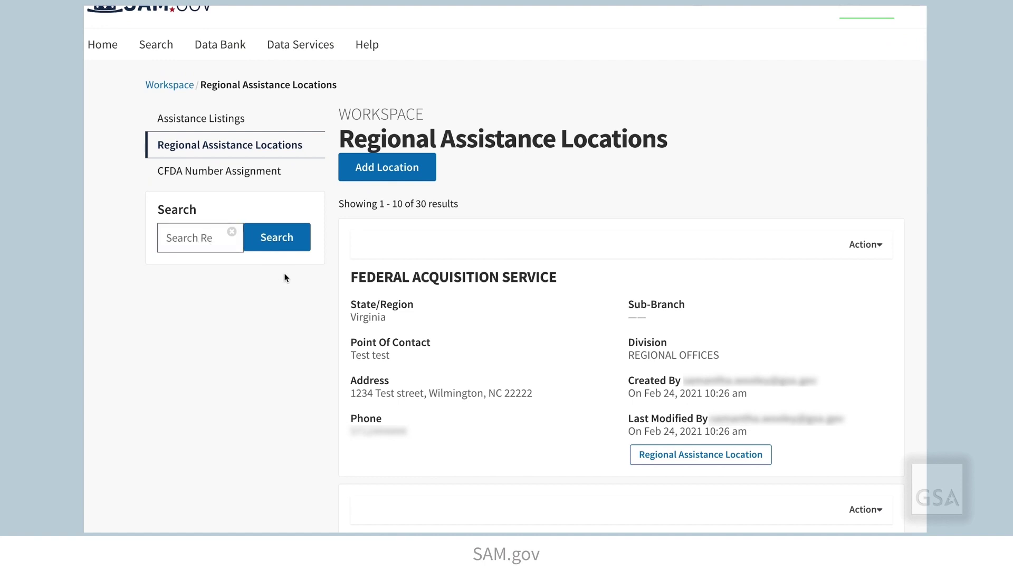
pyautogui.click(417, 176)
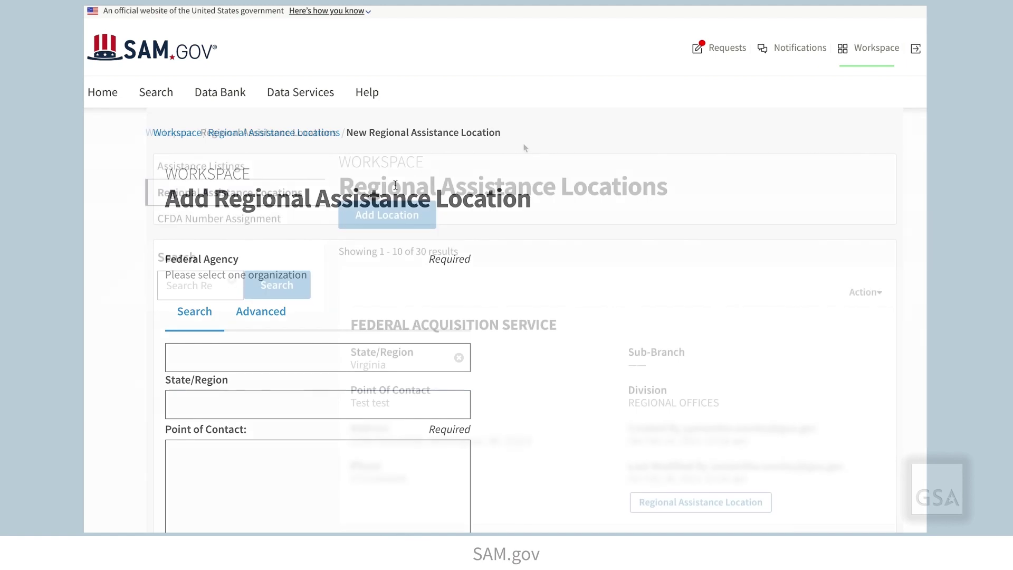
pyautogui.scroll(-2, 625, 184)
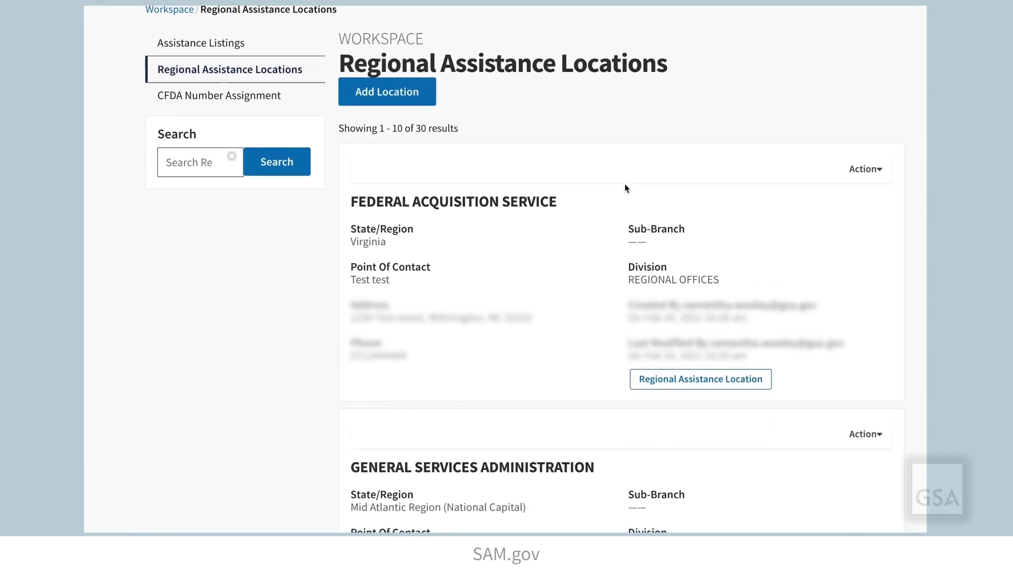
pyautogui.scroll(-1, 625, 185)
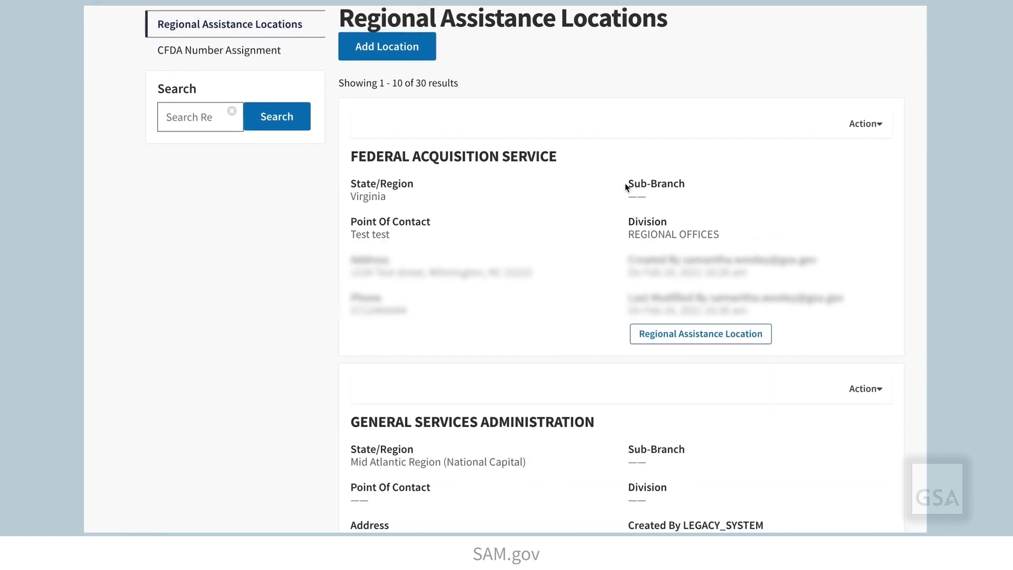
pyautogui.click(866, 132)
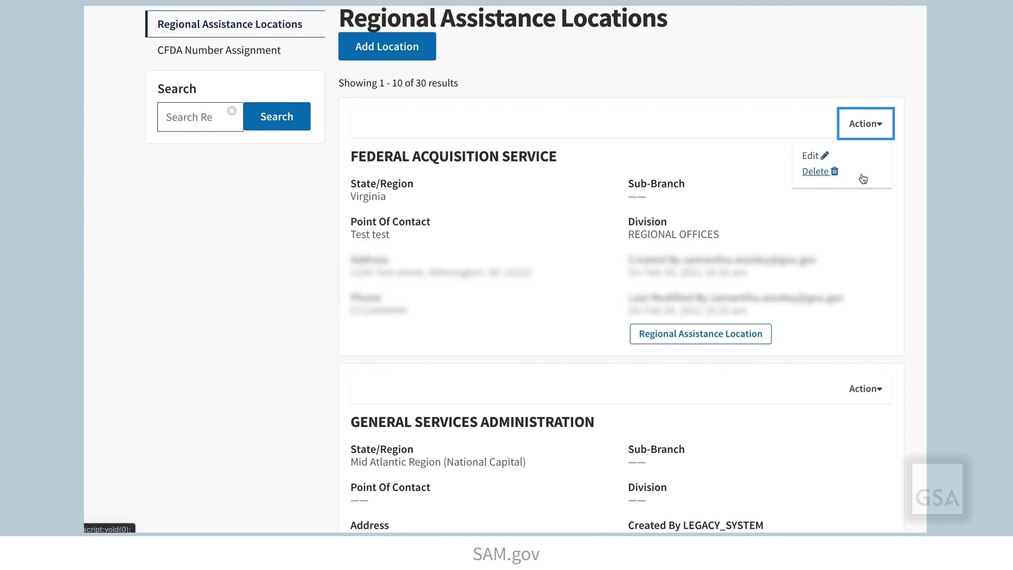
# Resubmit the Federal Acquisition Service location's edit form, then choose Delete from its Action menu.
pyautogui.click(813, 155)
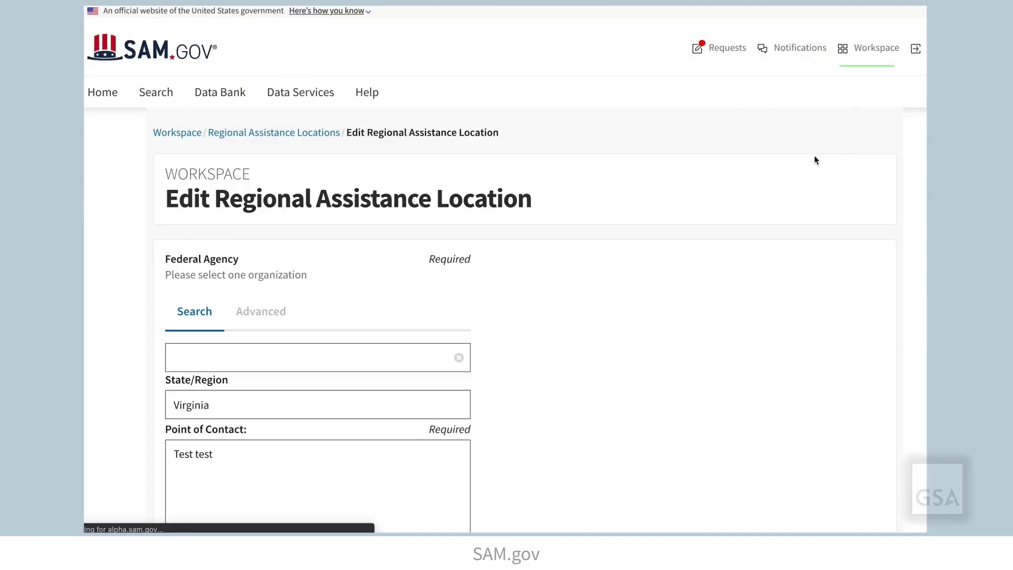
pyautogui.scroll(-5, 589, 309)
pyautogui.click(426, 240)
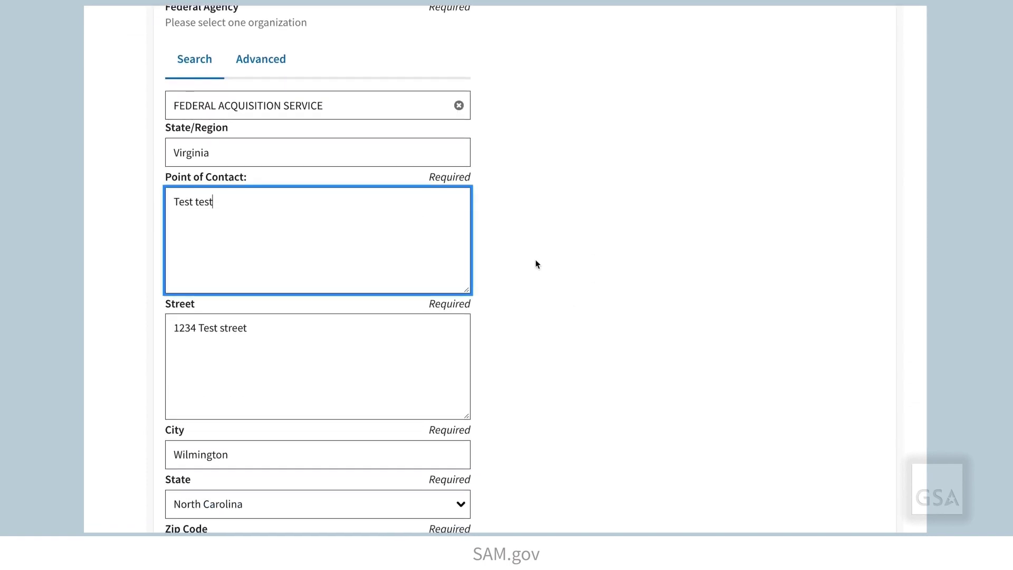
pyautogui.scroll(-8, 552, 281)
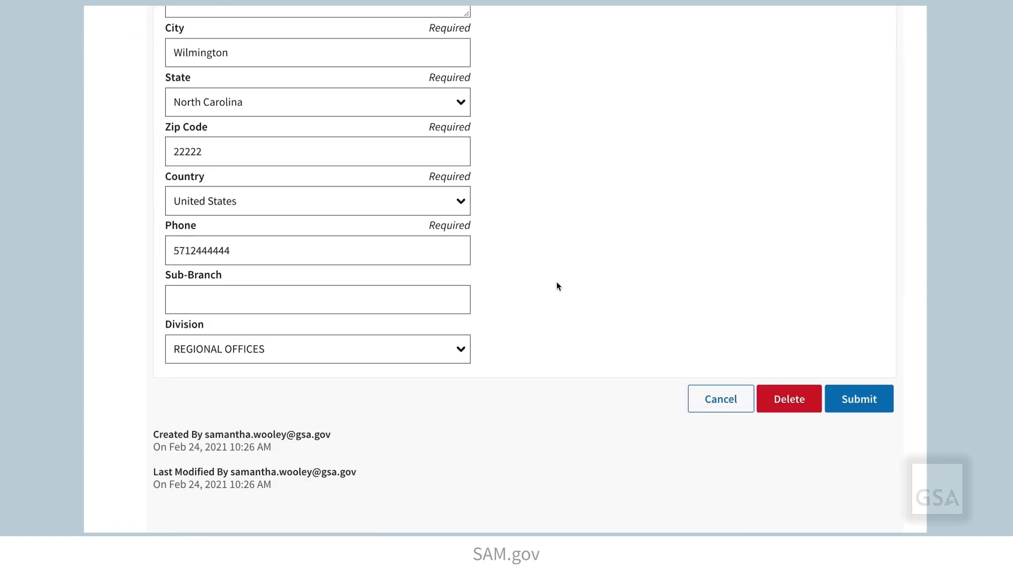
pyautogui.click(866, 400)
pyautogui.click(872, 301)
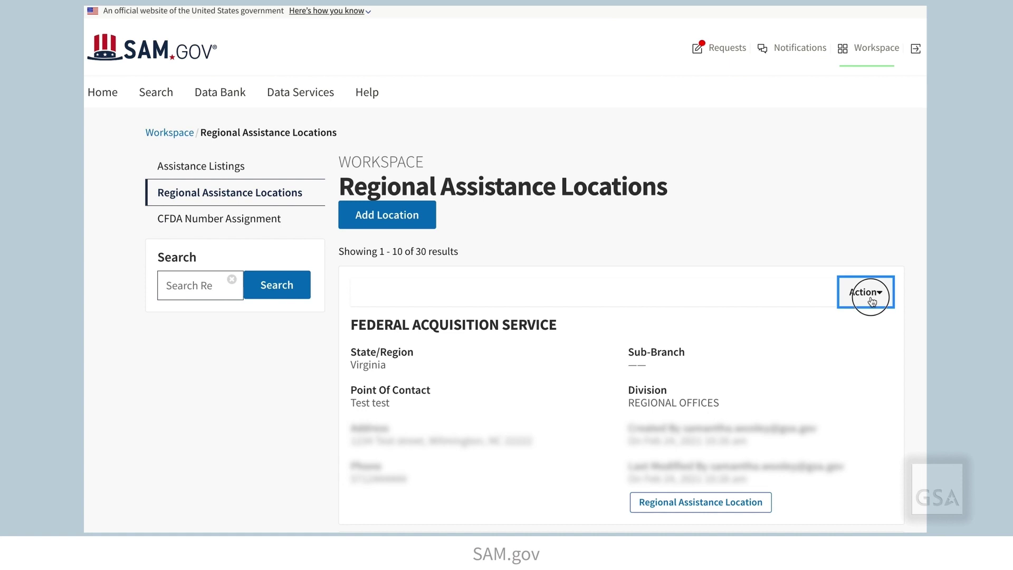
pyautogui.click(812, 340)
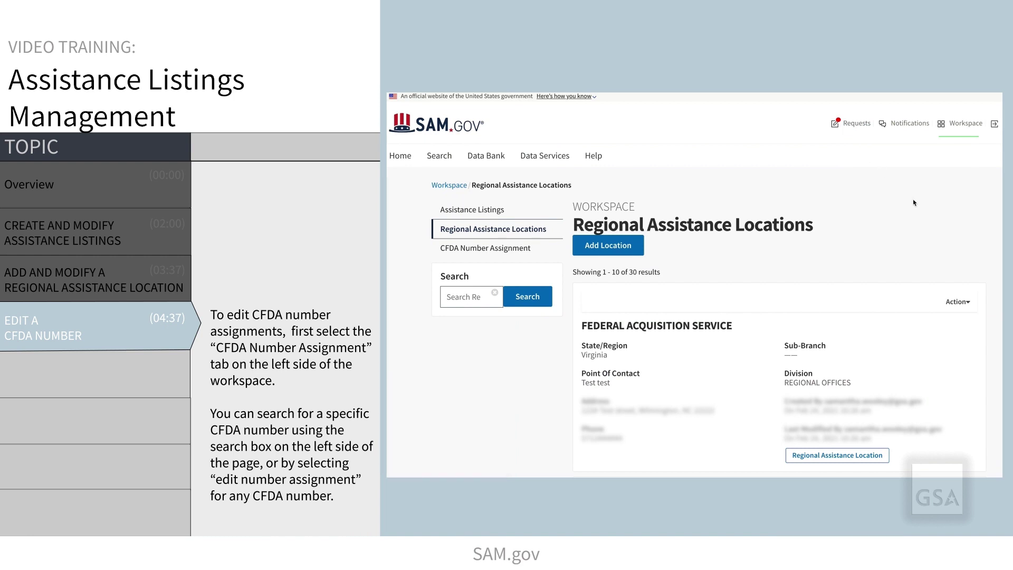
# Open the CFDA Number Assignment list, briefly searching agencies for 999 then clearing it.
pyautogui.click(530, 248)
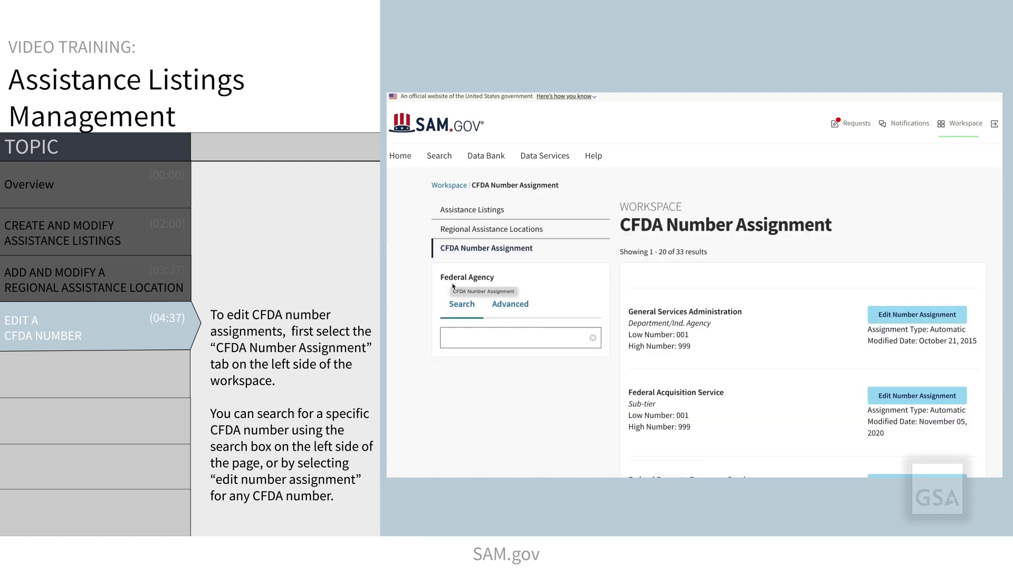
pyautogui.click(462, 333)
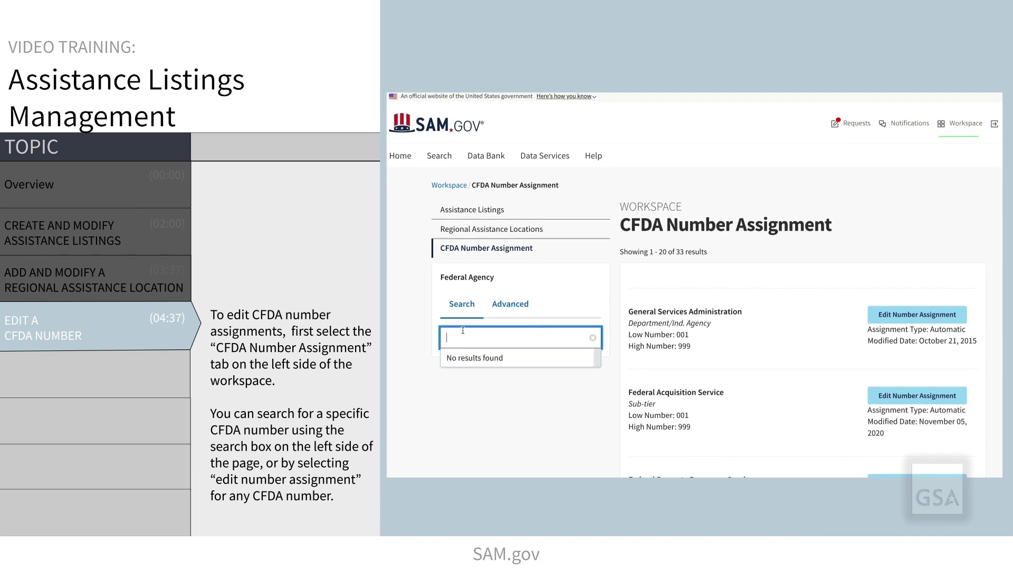
pyautogui.write('999')
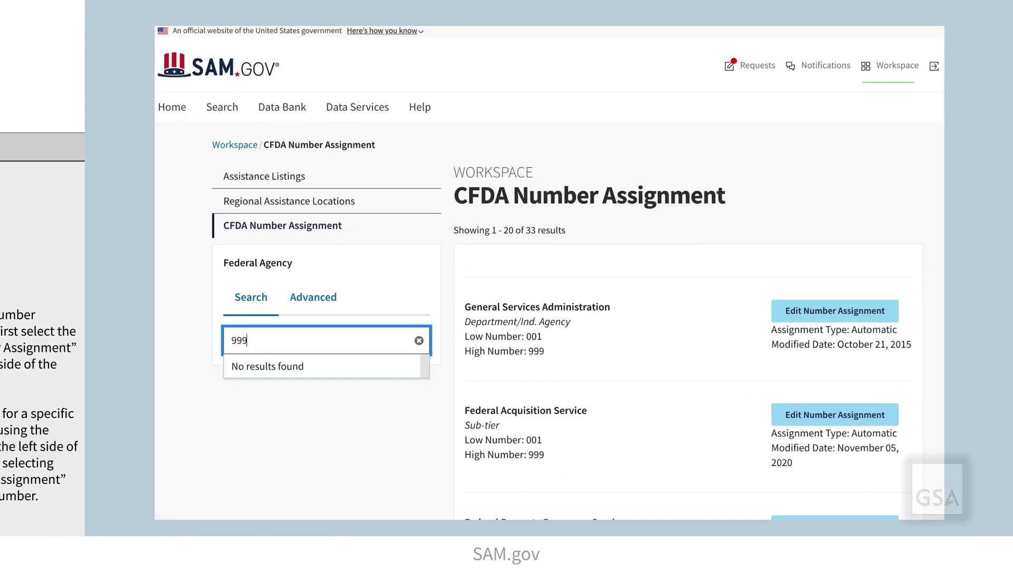
pyautogui.press('BackSpace')
pyautogui.press('BackSpace')
pyautogui.press('BackSpace')
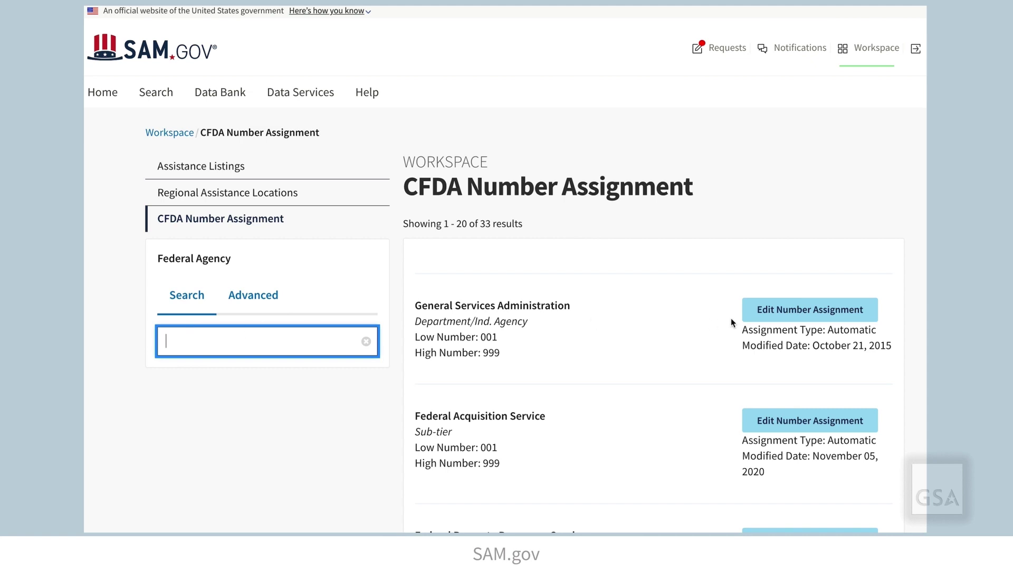
# Make General Services Administration's CFDA numbering manual, change the high number from 999 to 100, and submit.
pyautogui.click(788, 313)
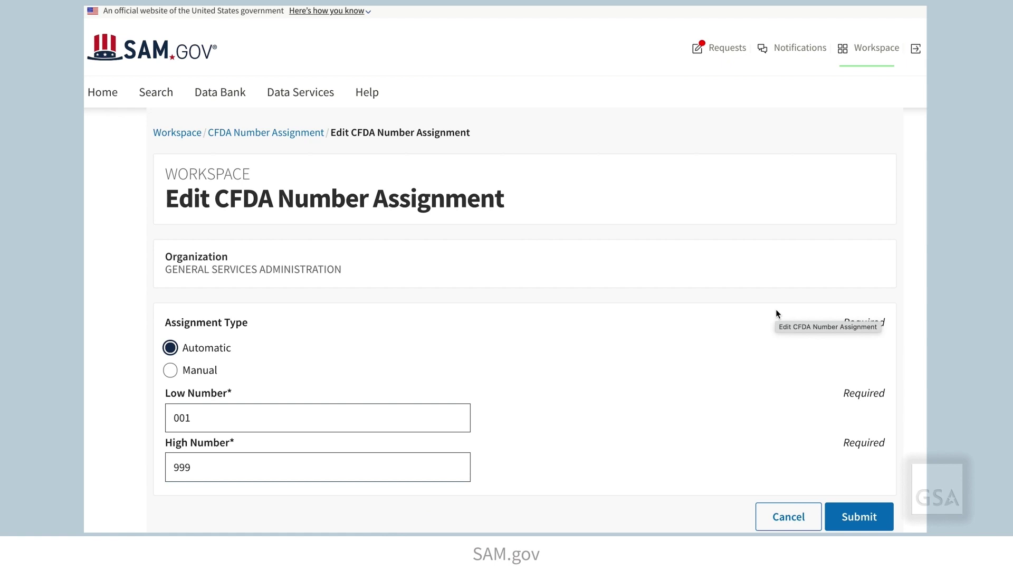
pyautogui.scroll(-2, 775, 310)
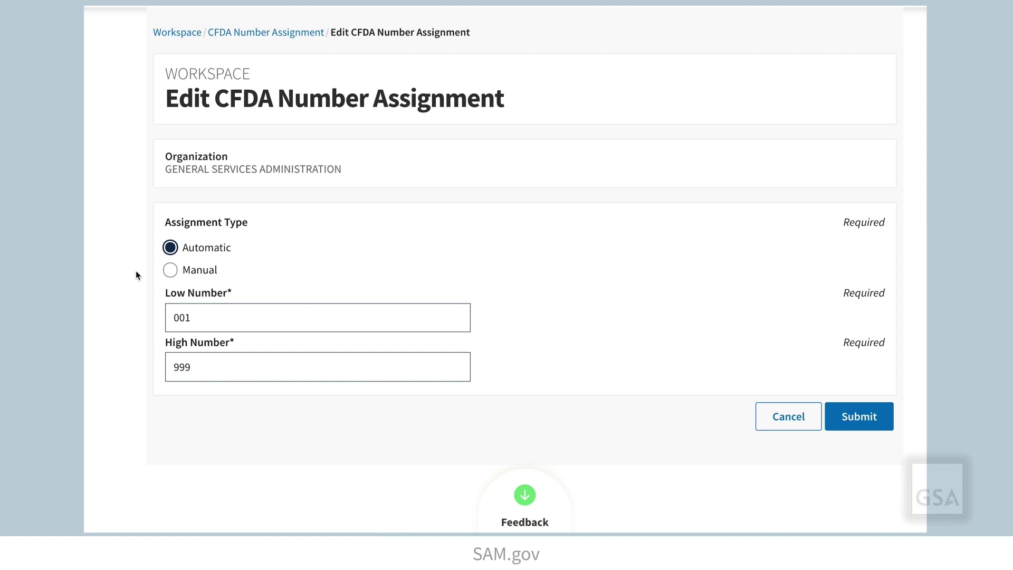
pyautogui.click(170, 270)
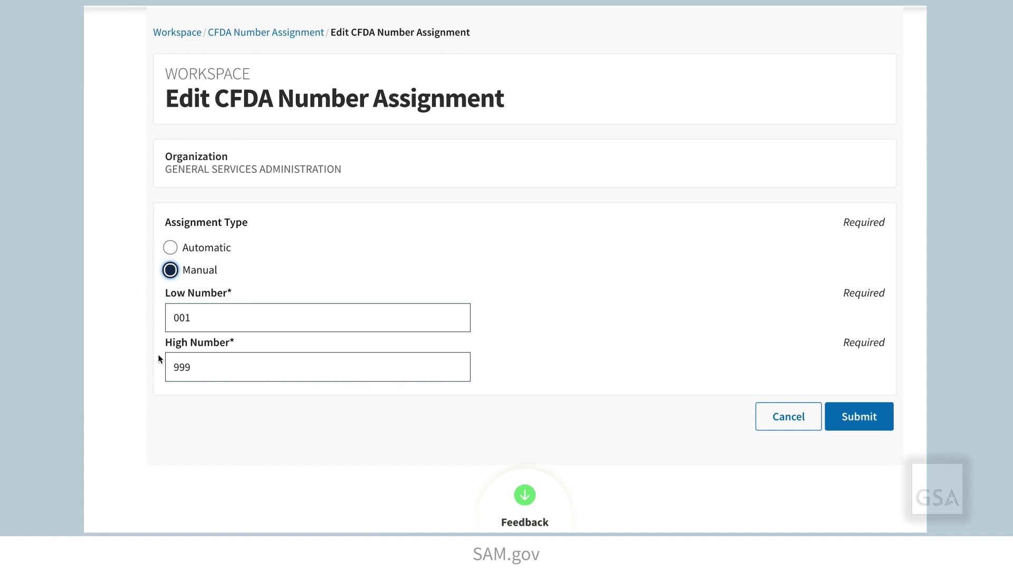
pyautogui.moveTo(191, 365); pyautogui.dragTo(157, 366)
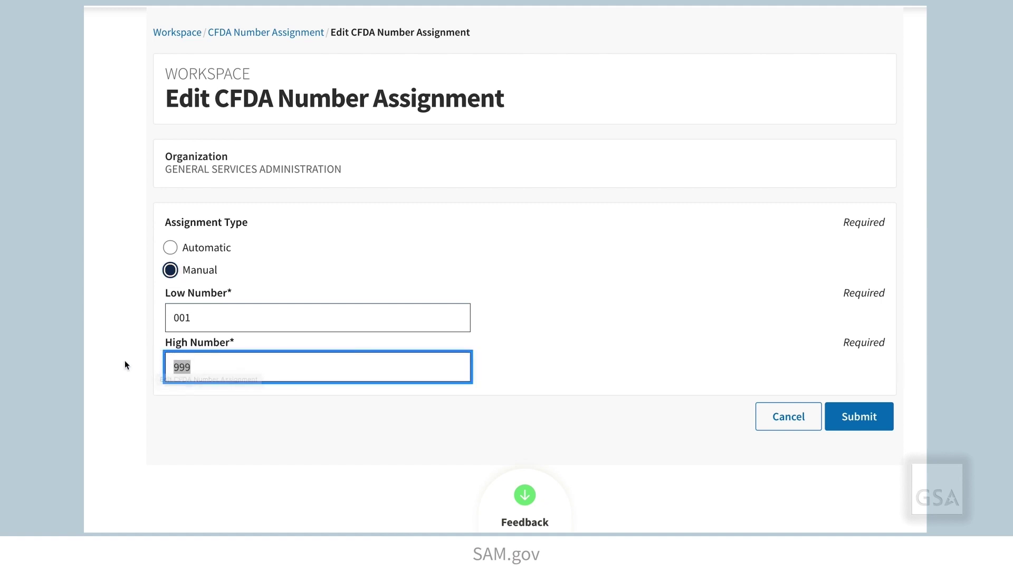
pyautogui.write('100')
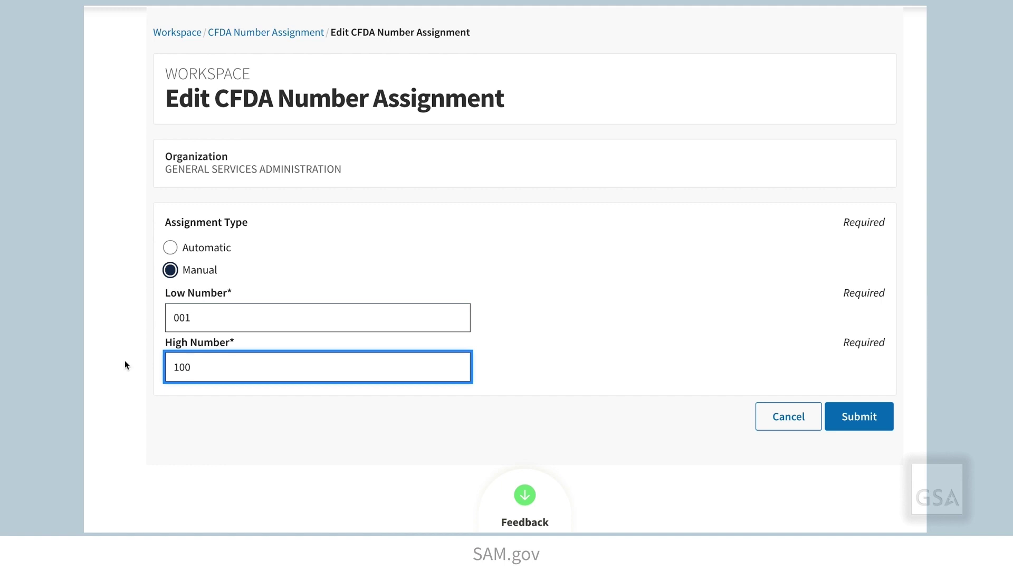
pyautogui.click(844, 428)
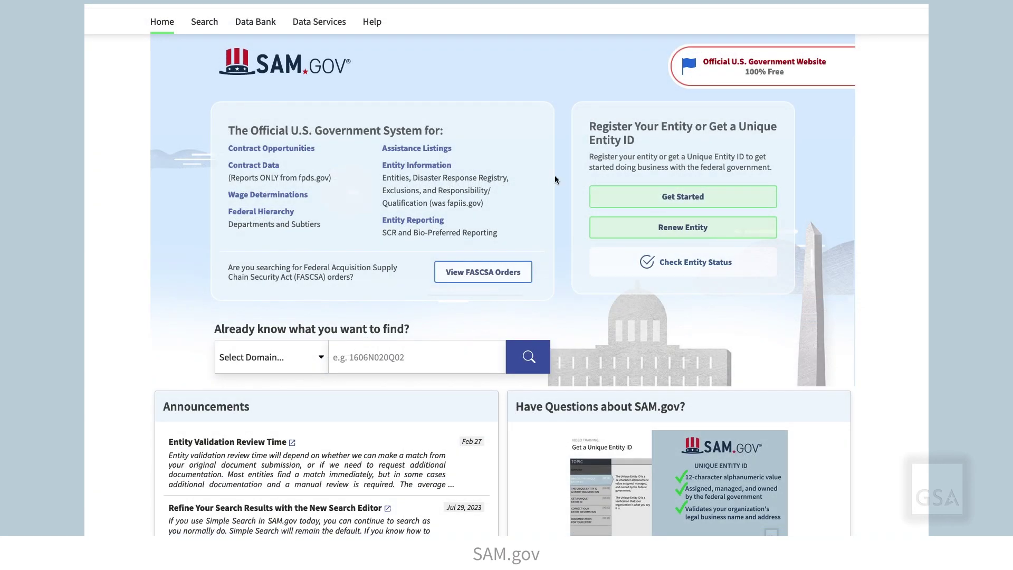
# Go from the SAM.gov home page through Assistance Listings to the Federal Users home.
pyautogui.click(419, 150)
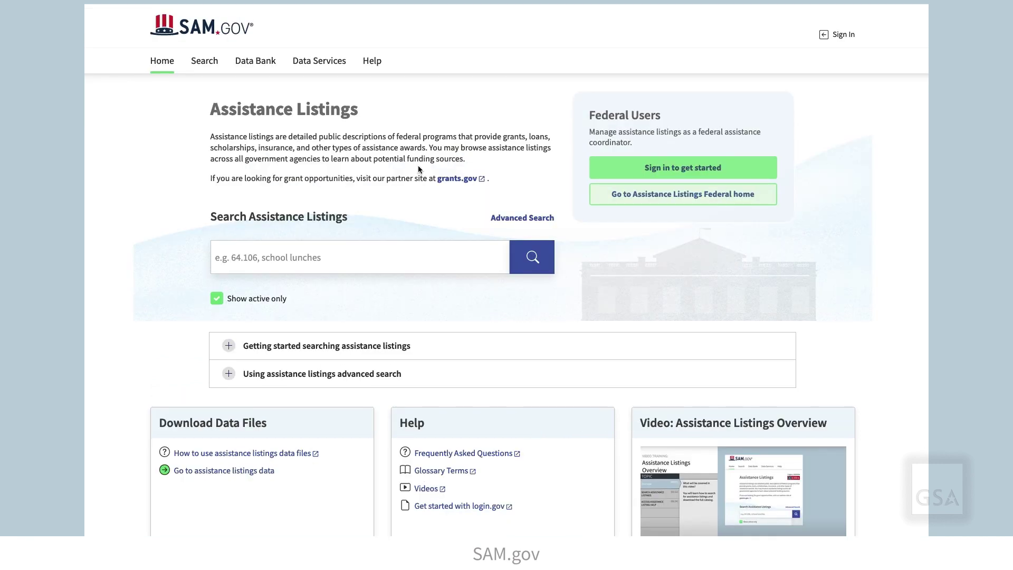
pyautogui.click(626, 203)
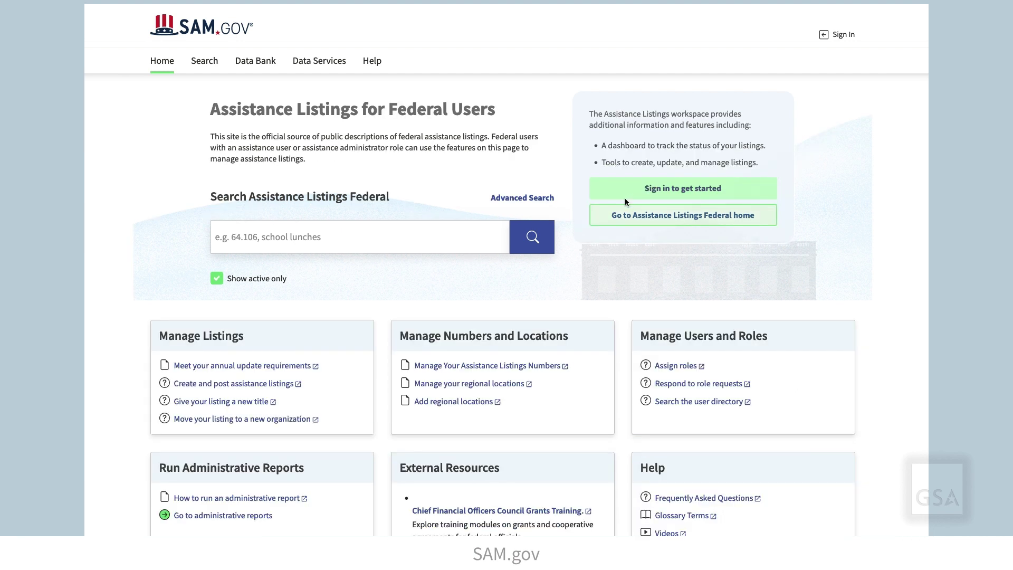